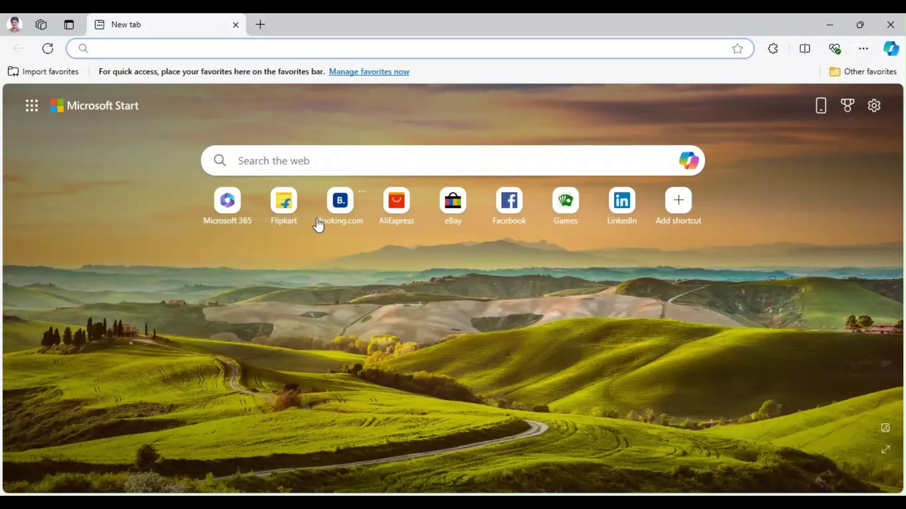
# - Search Bing for 'microsoft visual c++ redistributable' and open the Microsoft Learn downloads article
pyautogui.click(258, 161)
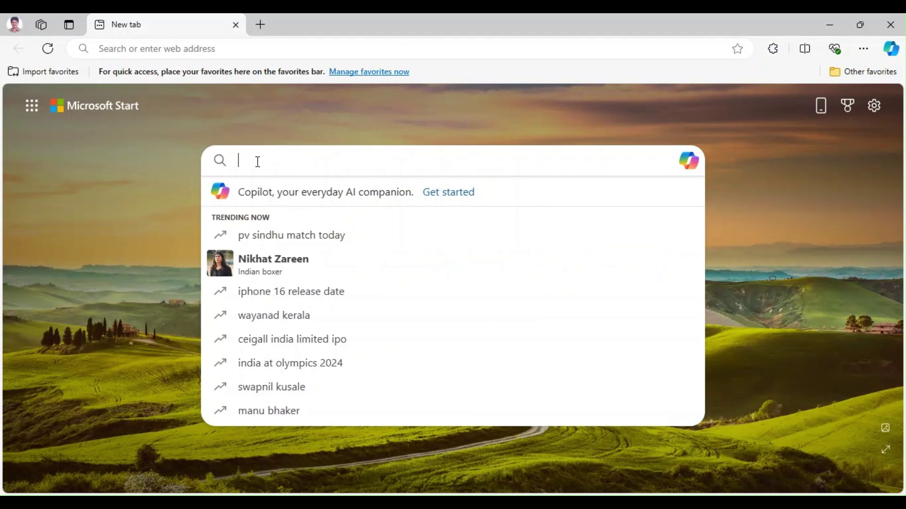
pyautogui.write('microsoft visual c++ redistributable')
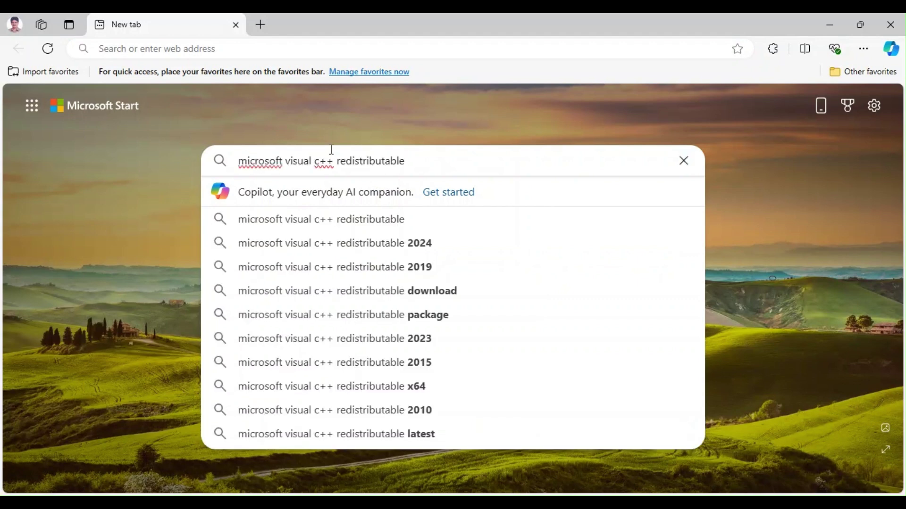
pyautogui.press('Return')
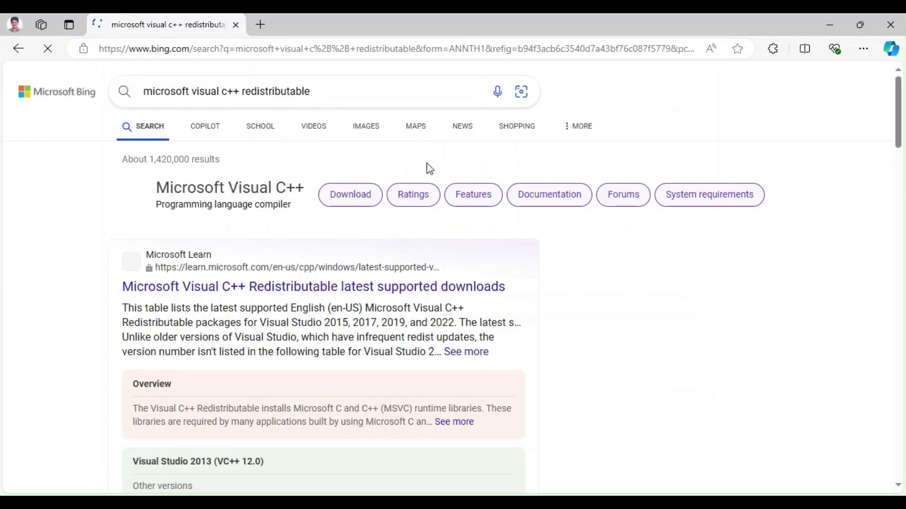
pyautogui.click(353, 290)
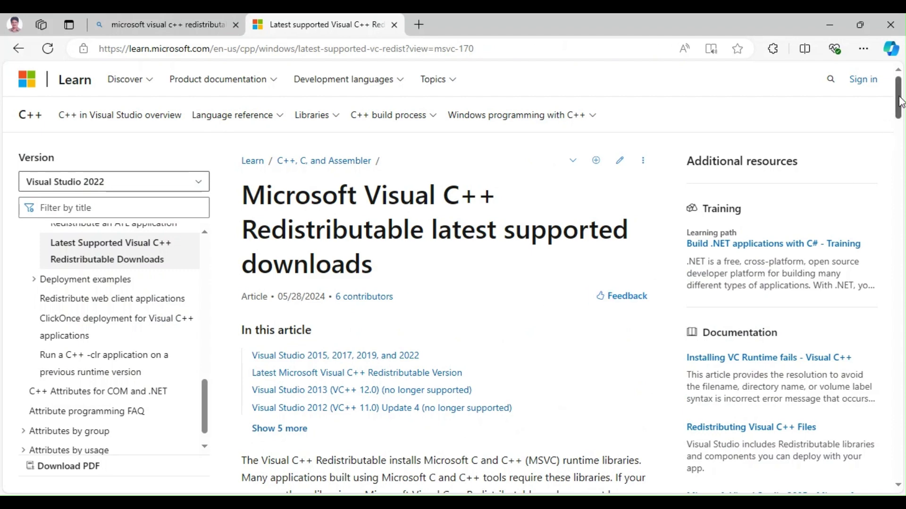
pyautogui.moveTo(898, 101); pyautogui.dragTo(899, 125)
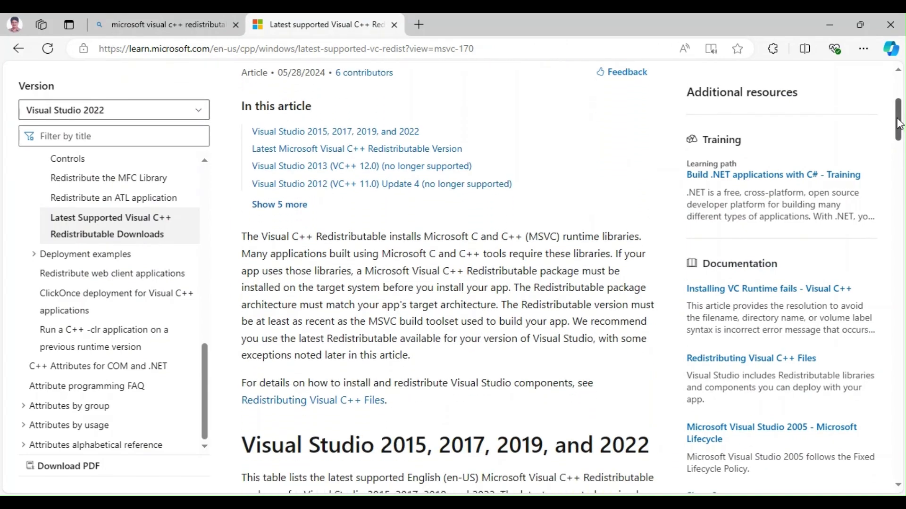
pyautogui.moveTo(898, 124); pyautogui.dragTo(893, 181)
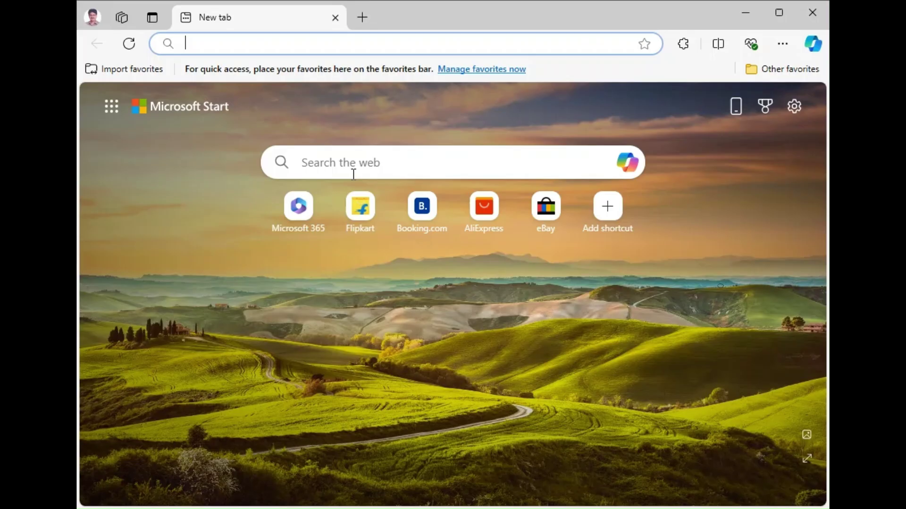
# - Search Bing for 'winedvm' to find the otya128/winevdm repository
pyautogui.click(338, 159)
pyautogui.write('w')
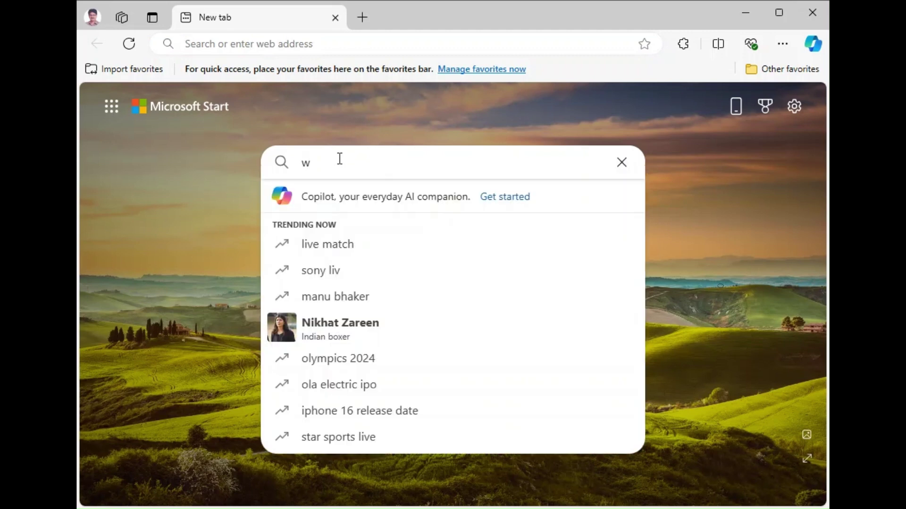
pyautogui.write('ine')
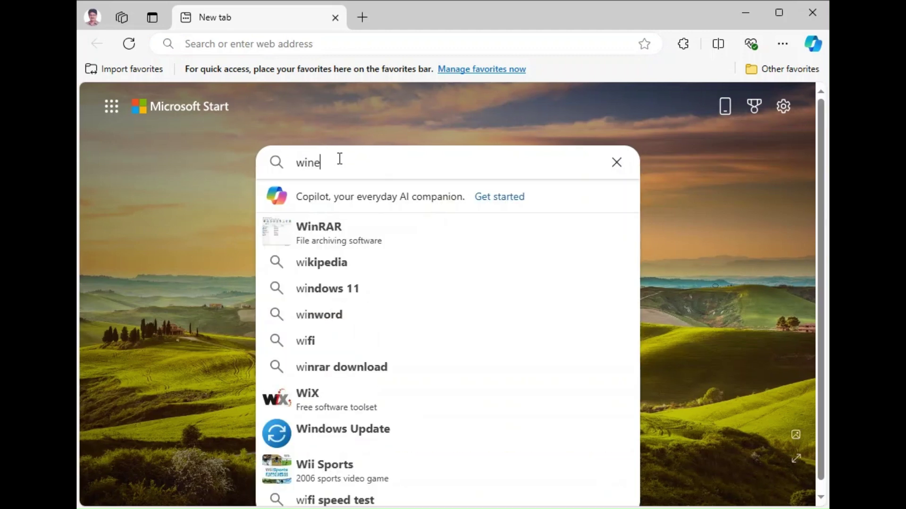
pyautogui.write('dvm')
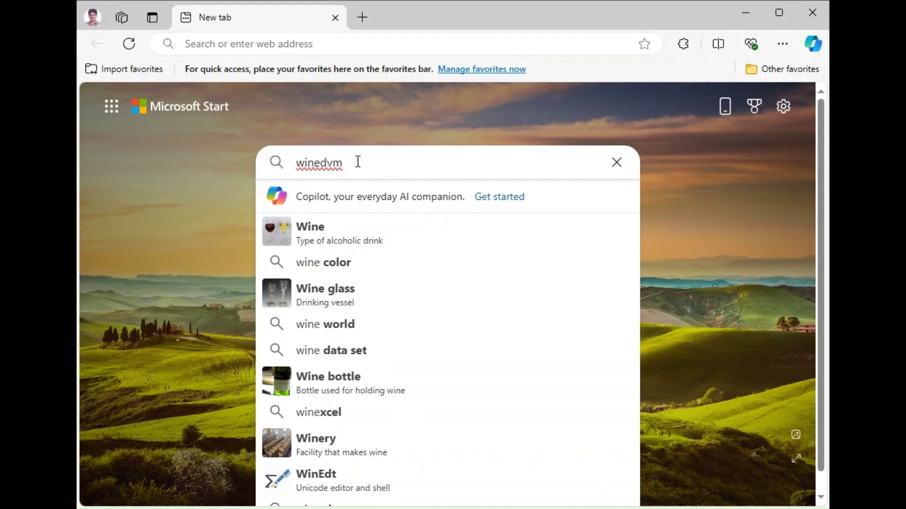
pyautogui.press('Return')
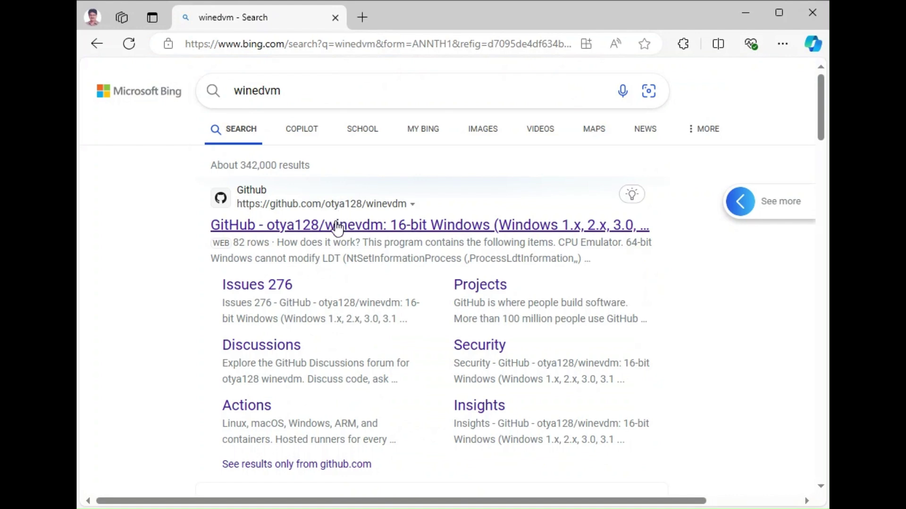
# - Open the otya128/winevdm GitHub repository and go to its stable release download
pyautogui.moveTo(337, 225)
pyautogui.click(336, 228)
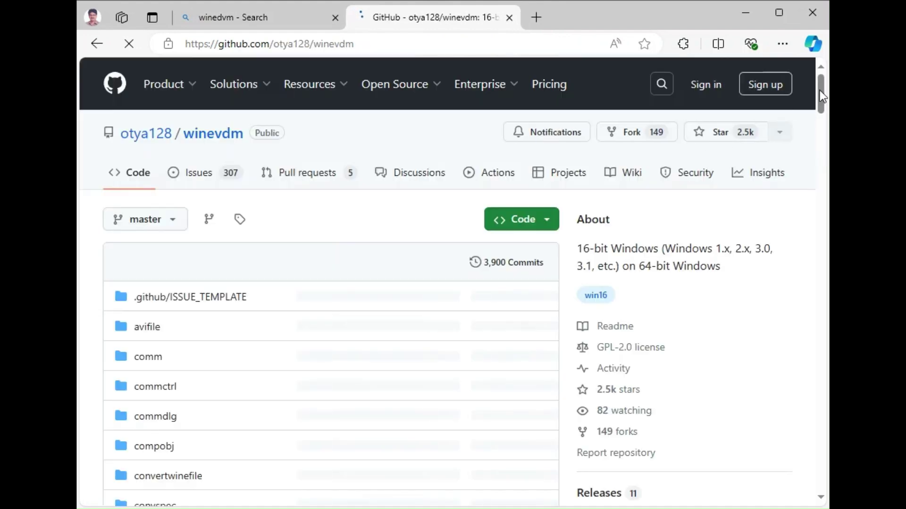
pyautogui.moveTo(821, 90)
pyautogui.mouseDown()
pyautogui.moveTo(791, 303)
pyautogui.moveTo(763, 331)
pyautogui.mouseUp()
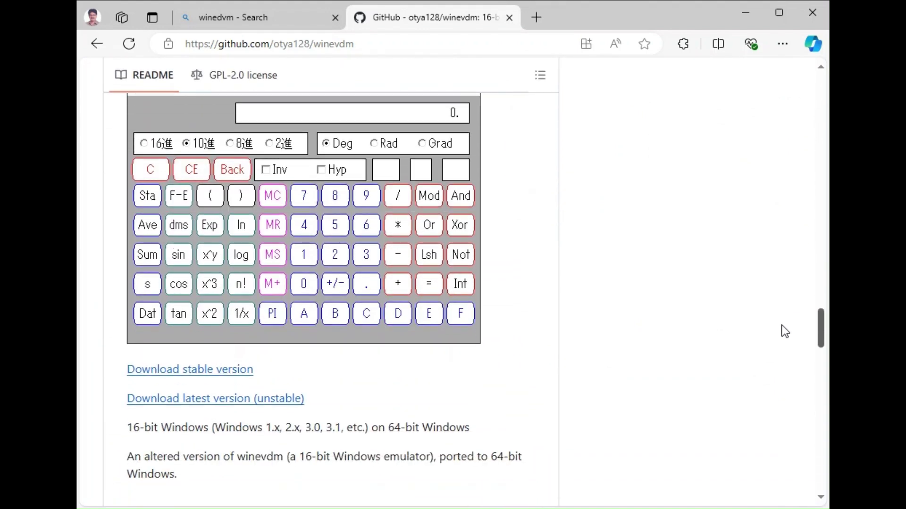
pyautogui.click(216, 370)
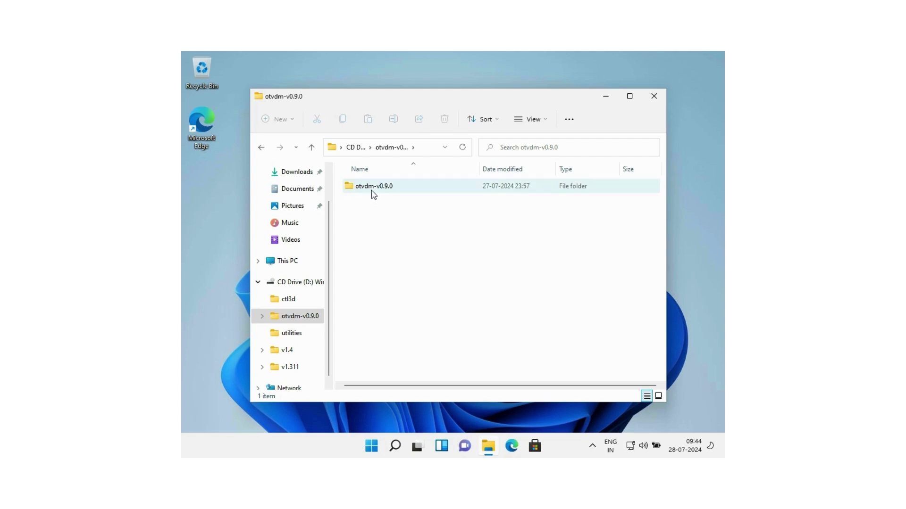
# - Run the otvdm-v0.9.0 install shortcut as administrator, then go back to the WinISIS files
pyautogui.doubleClick(370, 190)
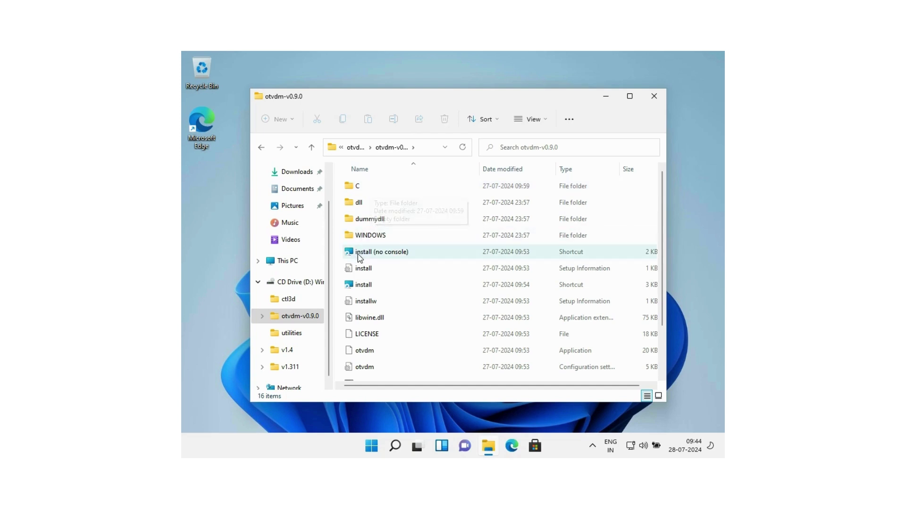
pyautogui.click(361, 290)
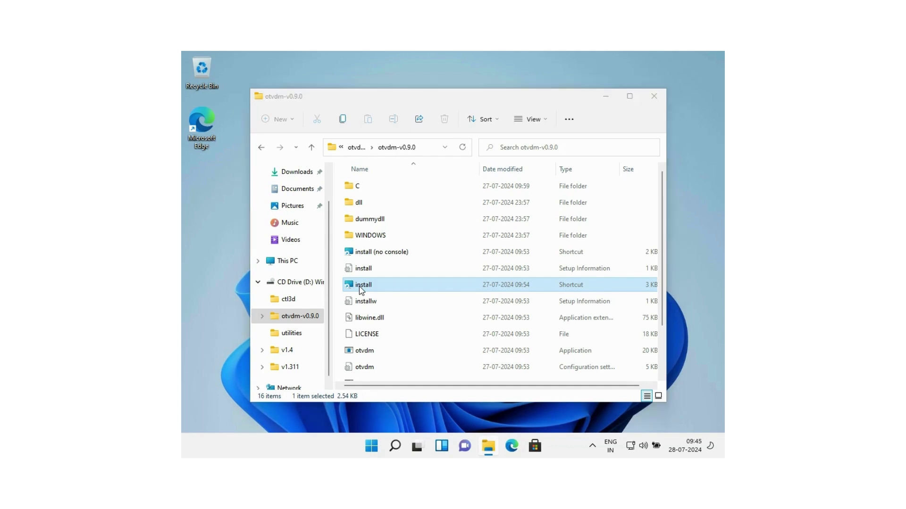
pyautogui.doubleClick(360, 291)
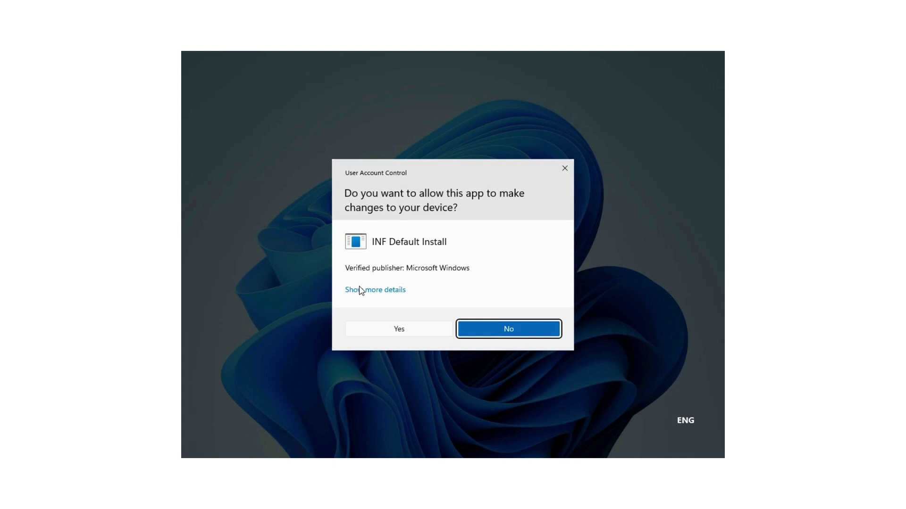
pyautogui.click(401, 330)
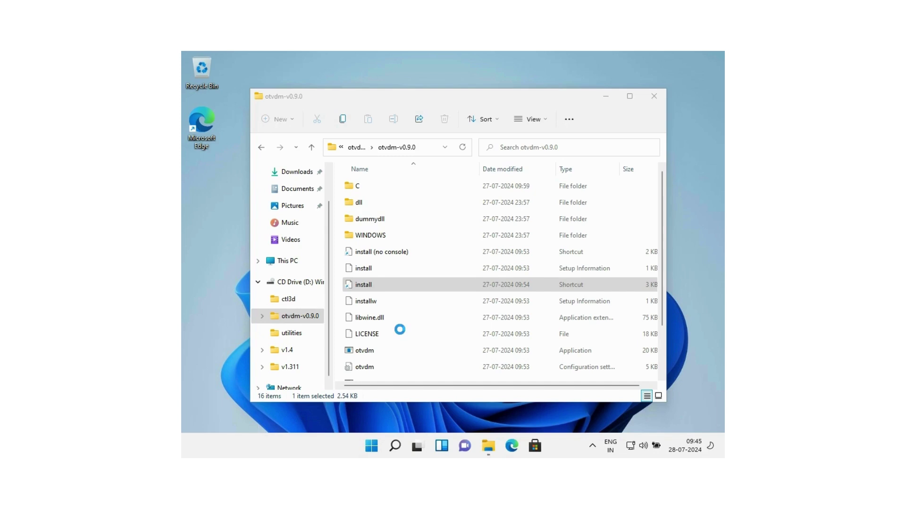
pyautogui.hotkey('alt', 'Up')
# - Open the v1.4 folder and launch its CDS/ISIS 1.4 Install program
pyautogui.doubleClick(361, 237)
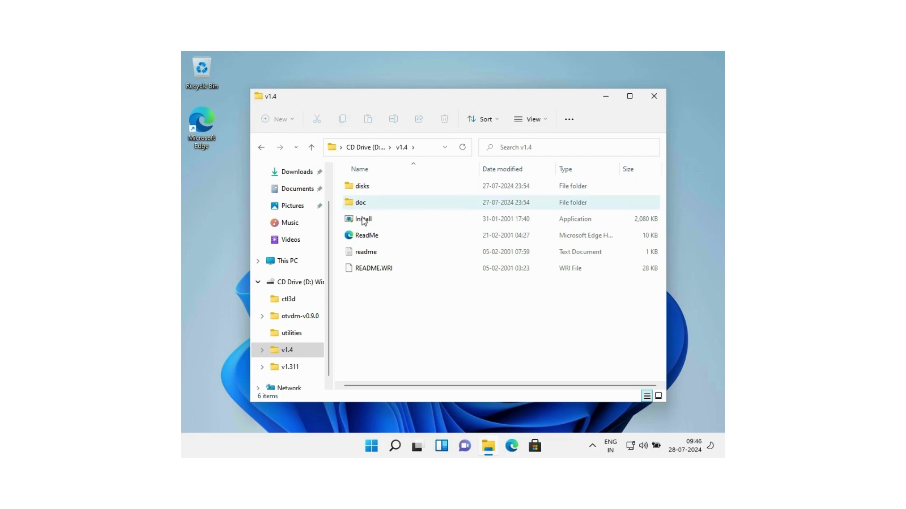
pyautogui.doubleClick(363, 222)
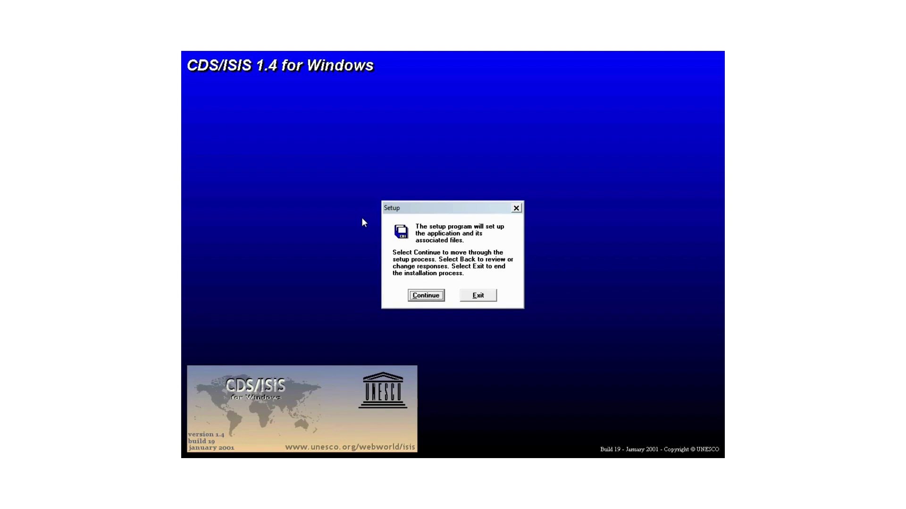
# - Accept C:\winisis, the CDS/ISIS for Windows group, the default database directory and EN language
pyautogui.click(431, 298)
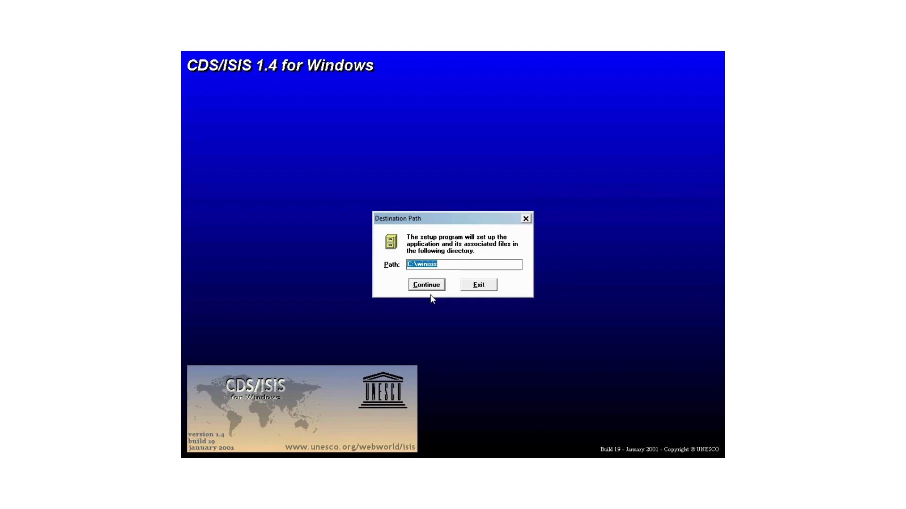
pyautogui.click(426, 287)
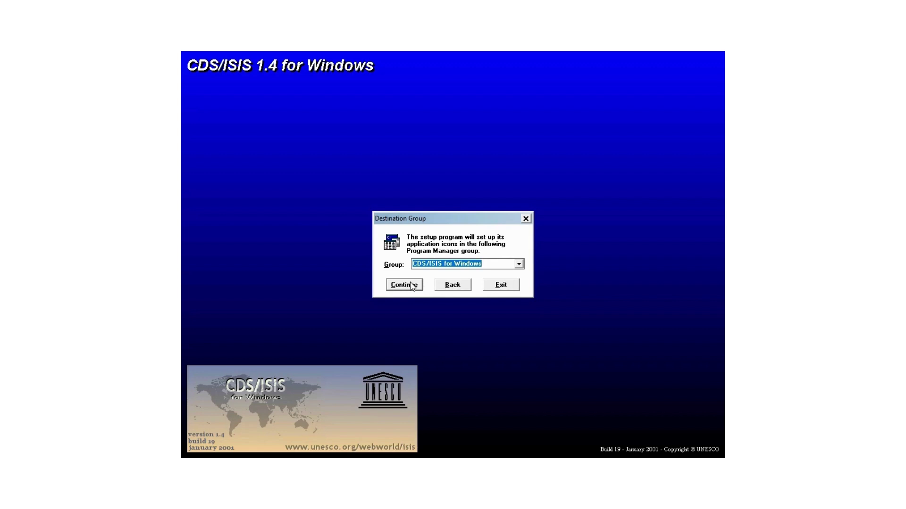
pyautogui.click(412, 287)
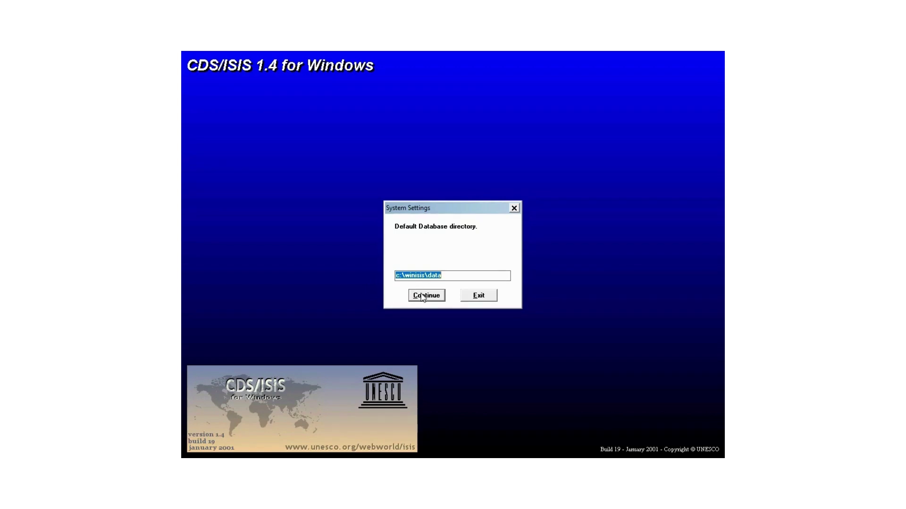
pyautogui.click(422, 299)
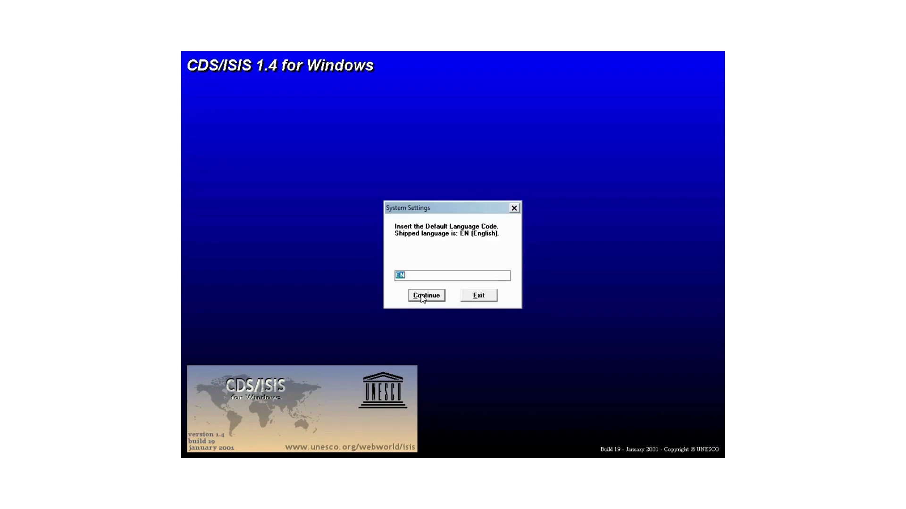
pyautogui.click(423, 298)
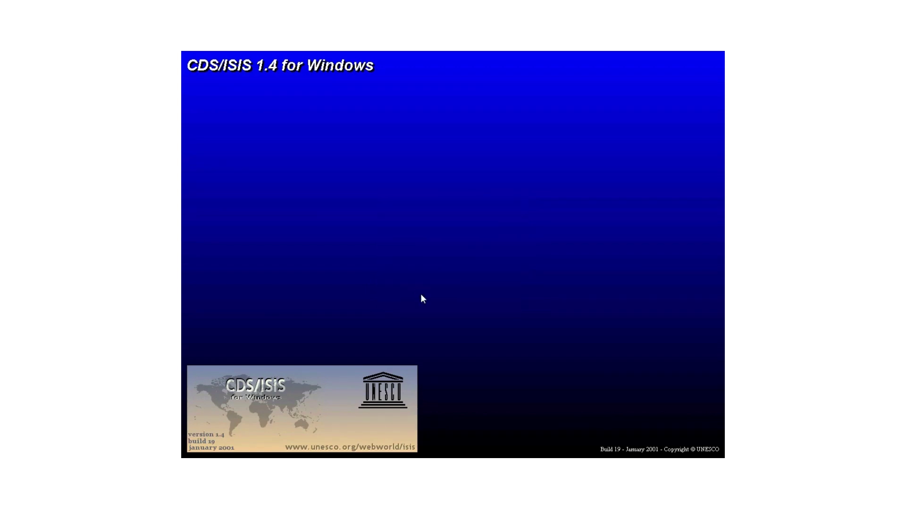
pyautogui.click(422, 299)
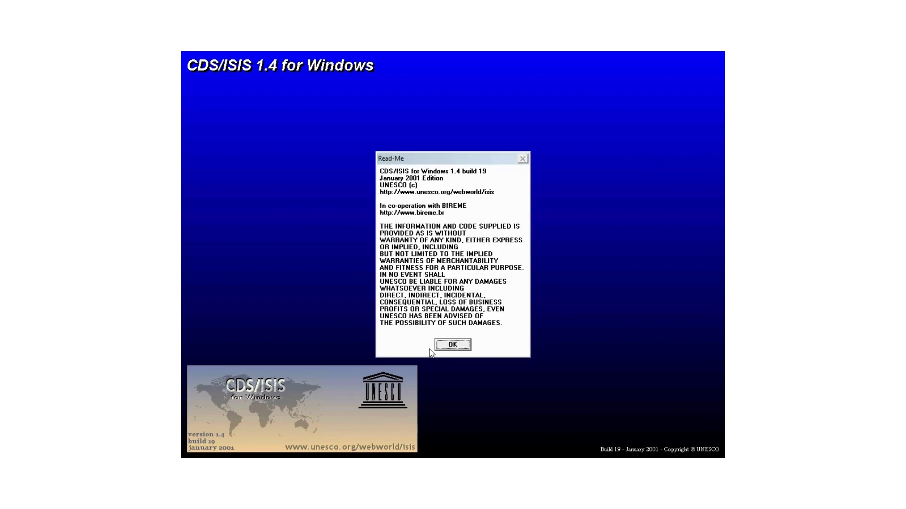
# - Dismiss the Read-Me notice and close the setup success message
pyautogui.click(446, 346)
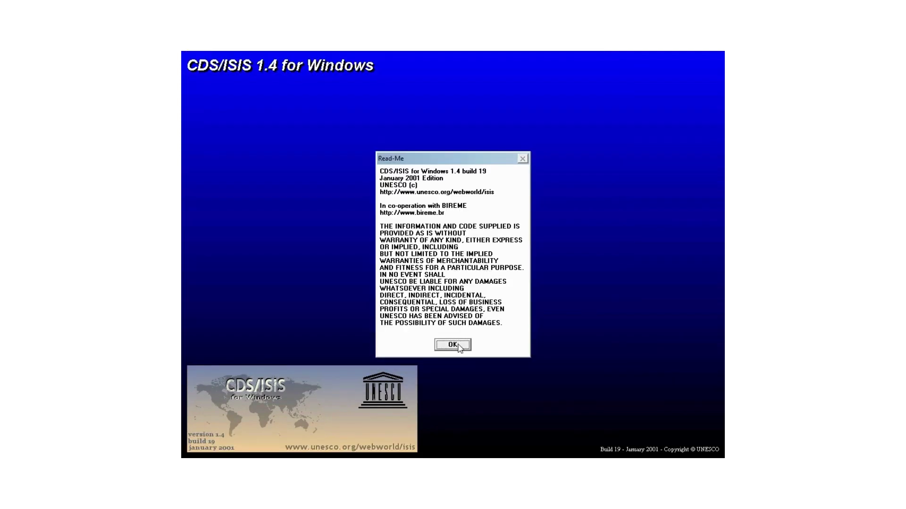
pyautogui.click(457, 345)
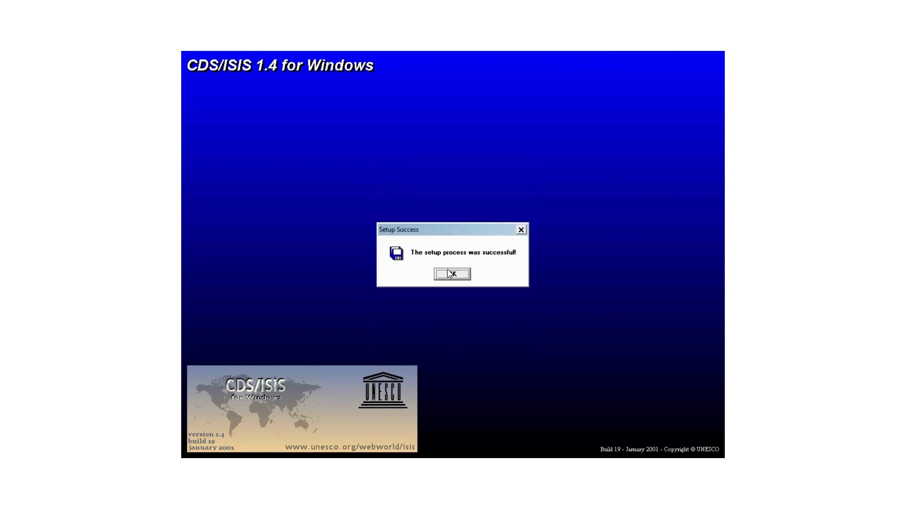
pyautogui.click(450, 275)
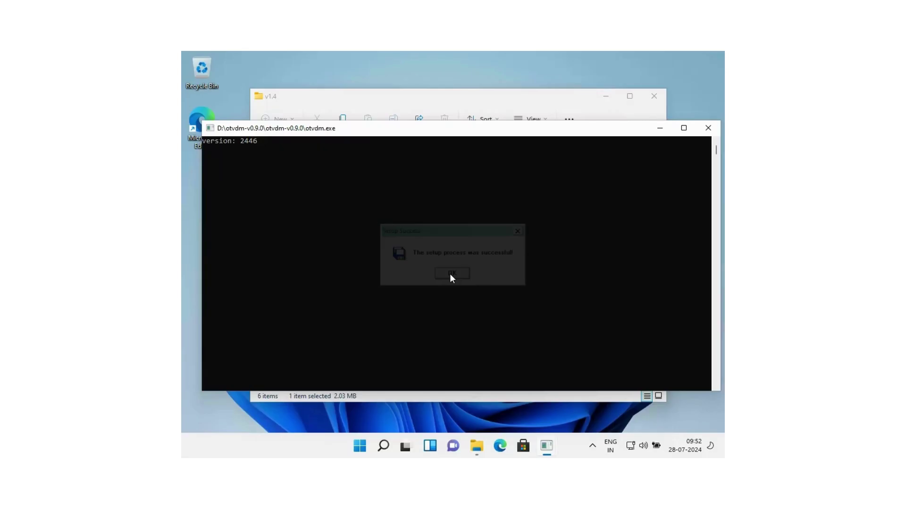